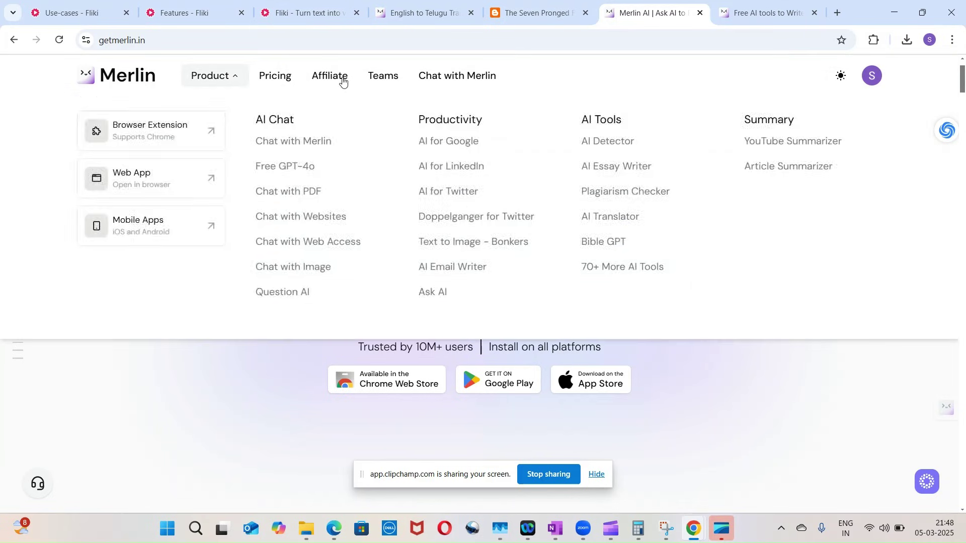
- Show Merlin's Product menu listing AI Chat, Productivity, AI Tools and Summary features
mouse_move(231, 84)
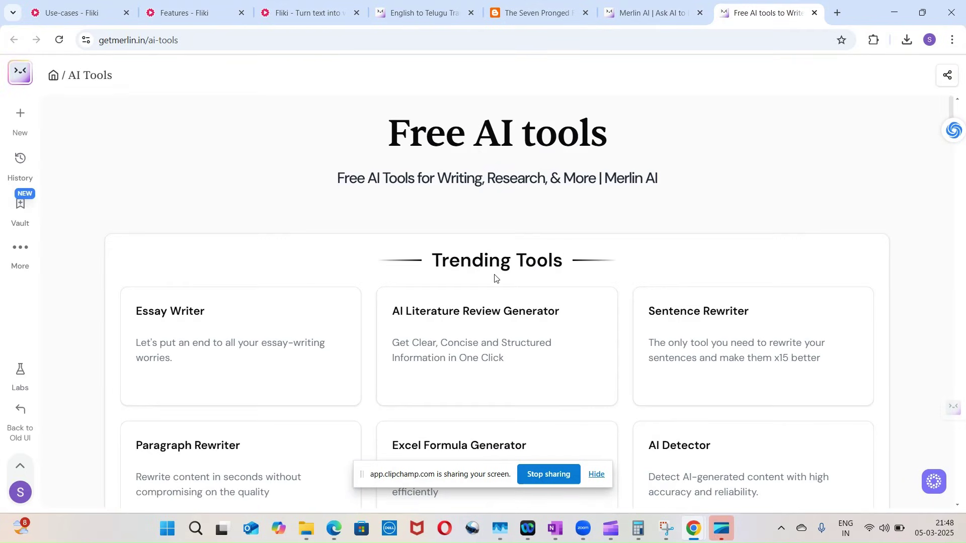
- Browse the Trending, Image Tools, Writing and Social Media tool sections, settling on Writing's Language Translator
scroll(496, 278, down, 1)
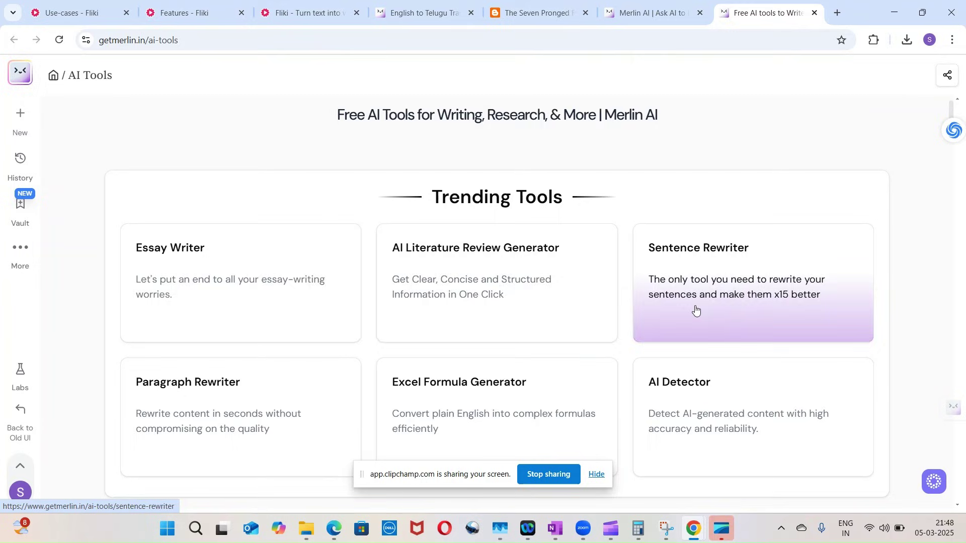
scroll(695, 310, down, 4)
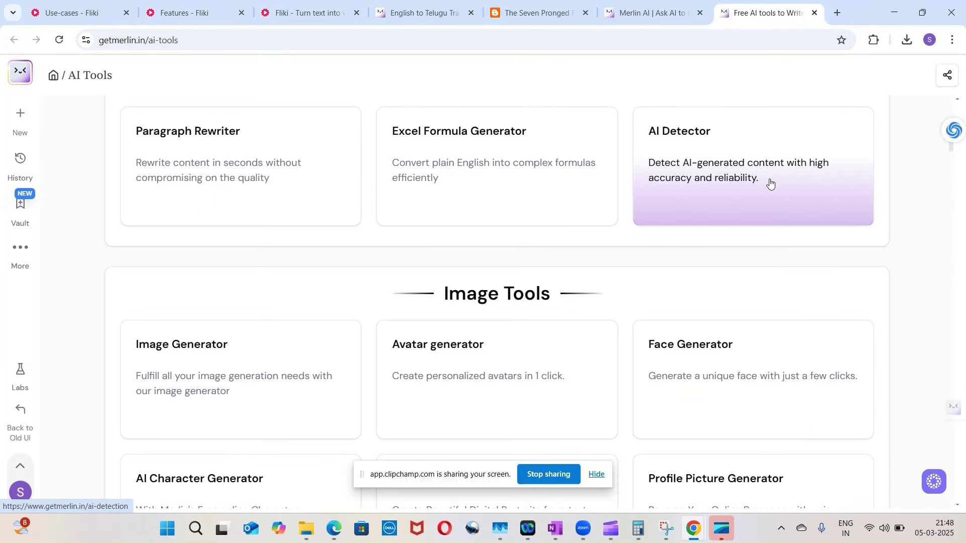
scroll(743, 356, down, 1)
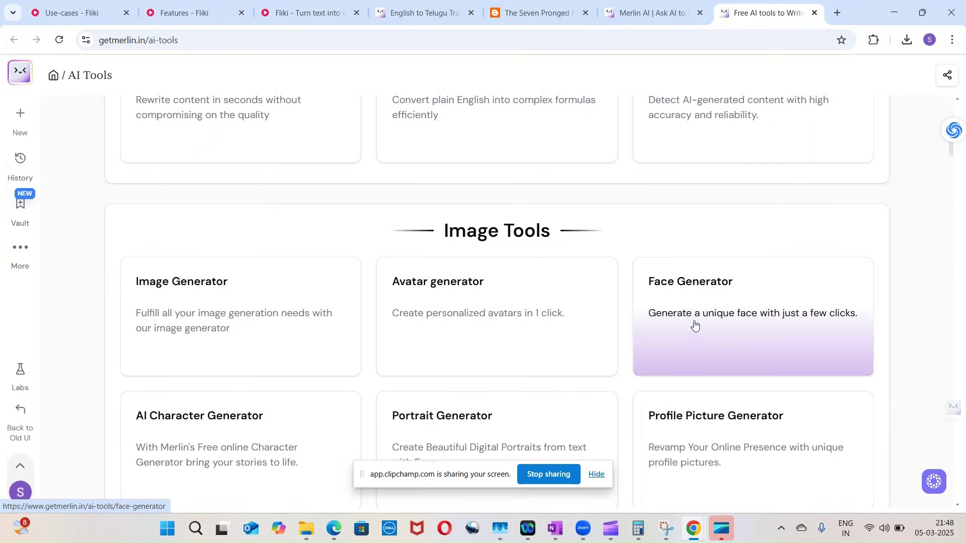
scroll(406, 276, down, 2)
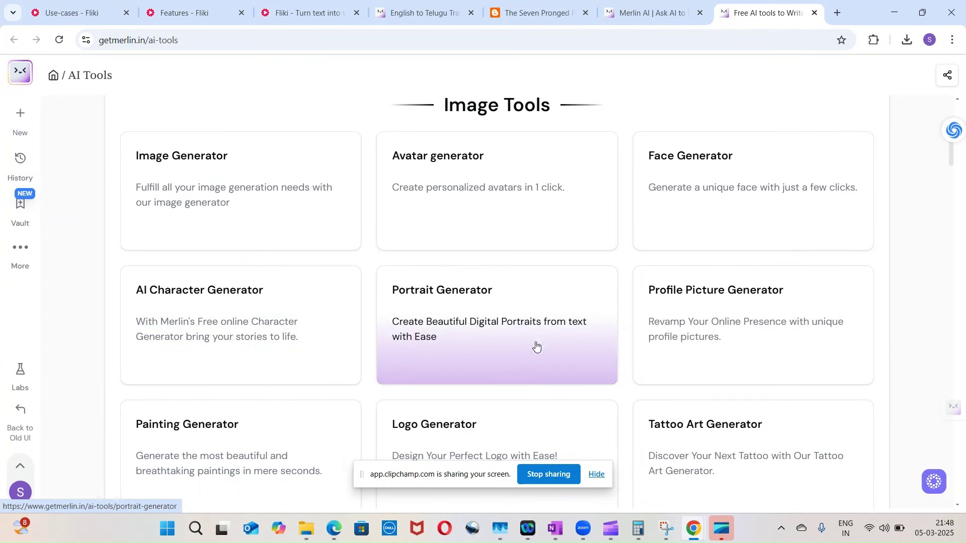
scroll(710, 308, down, 2)
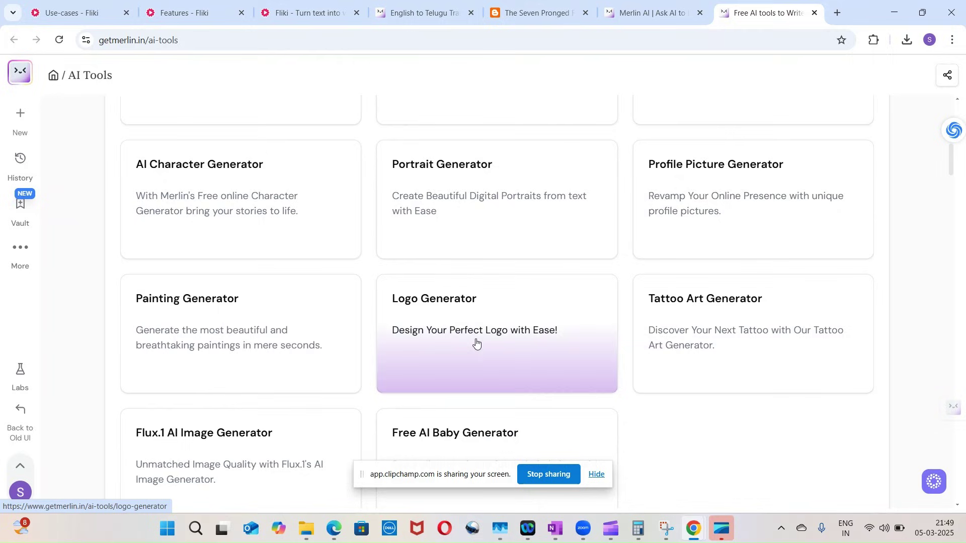
scroll(725, 335, down, 2)
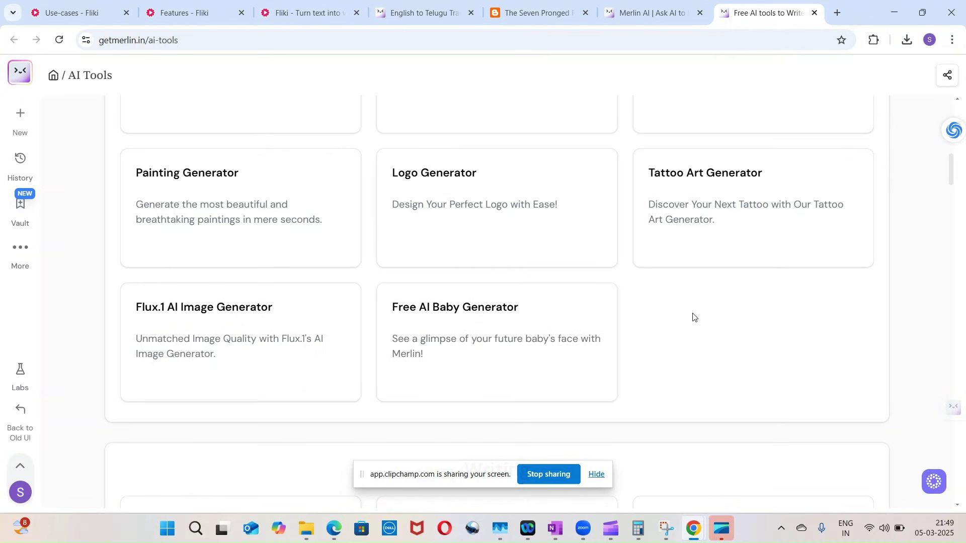
scroll(695, 316, down, 5)
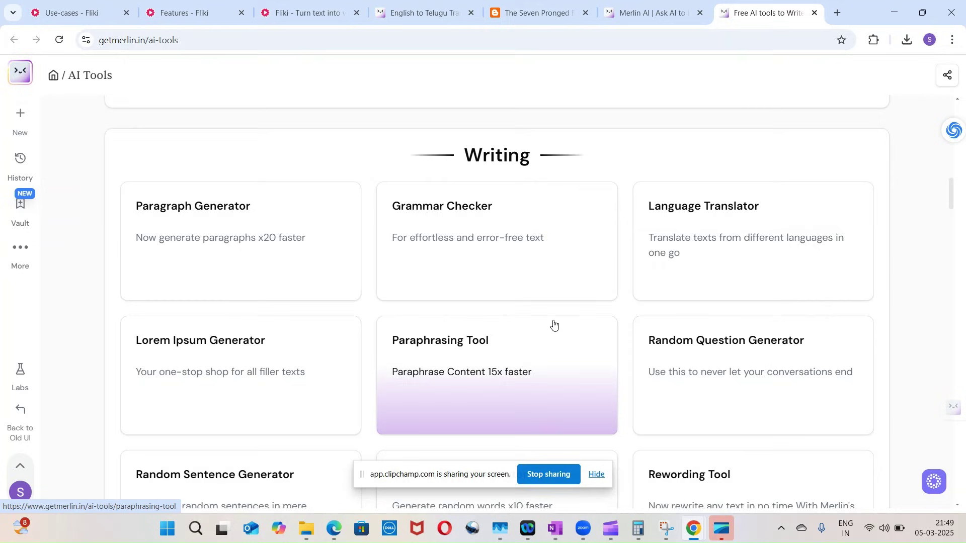
scroll(554, 325, down, 2)
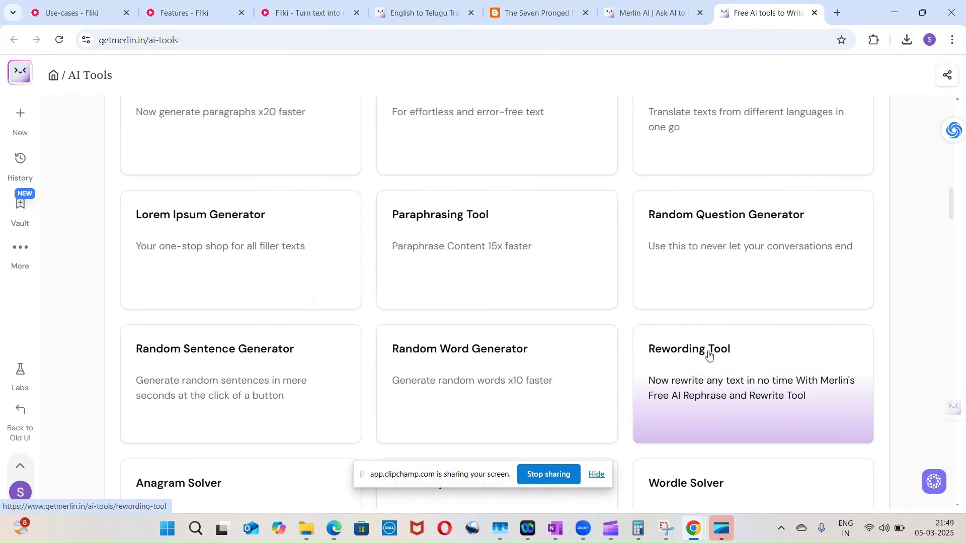
scroll(710, 355, down, 5)
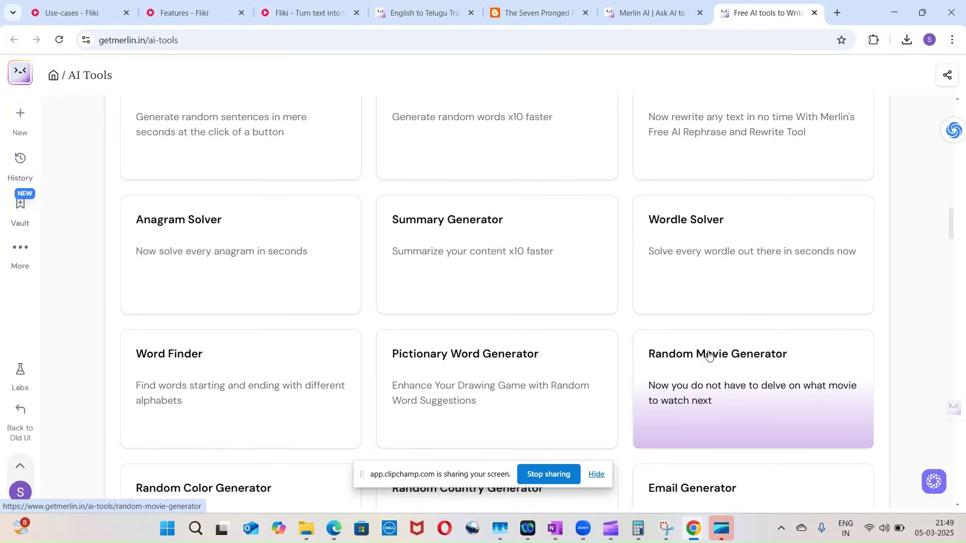
scroll(710, 355, down, 15)
scroll(709, 354, down, 3)
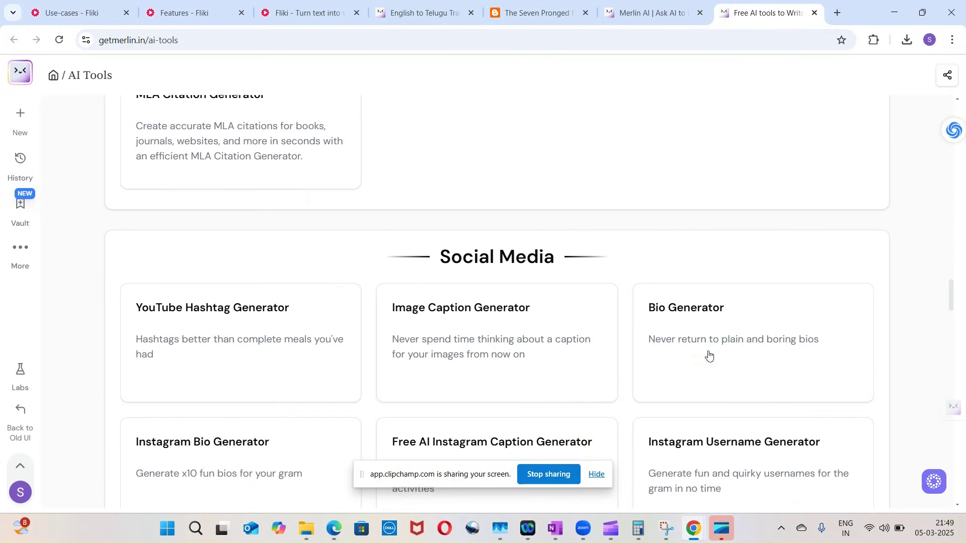
scroll(710, 354, down, 8)
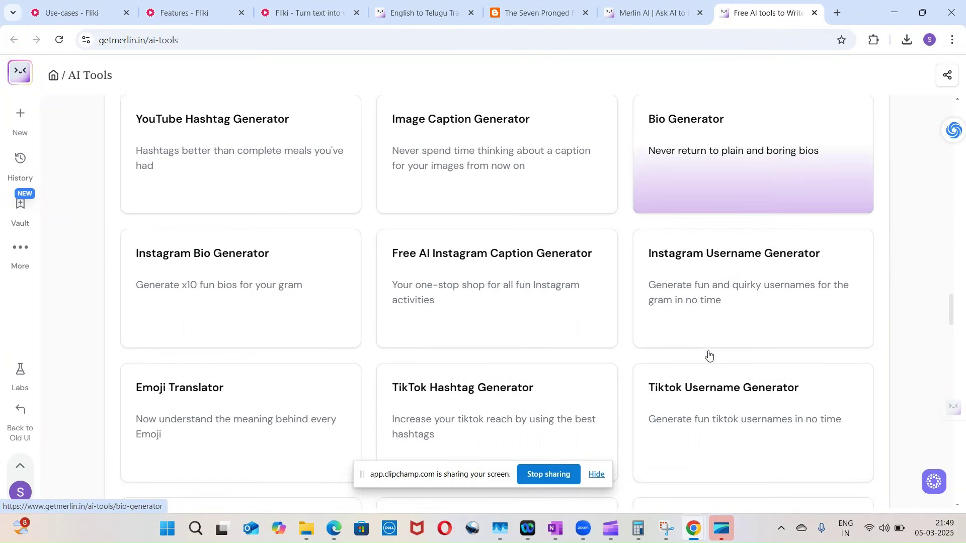
scroll(709, 355, up, 6)
scroll(709, 355, up, 20)
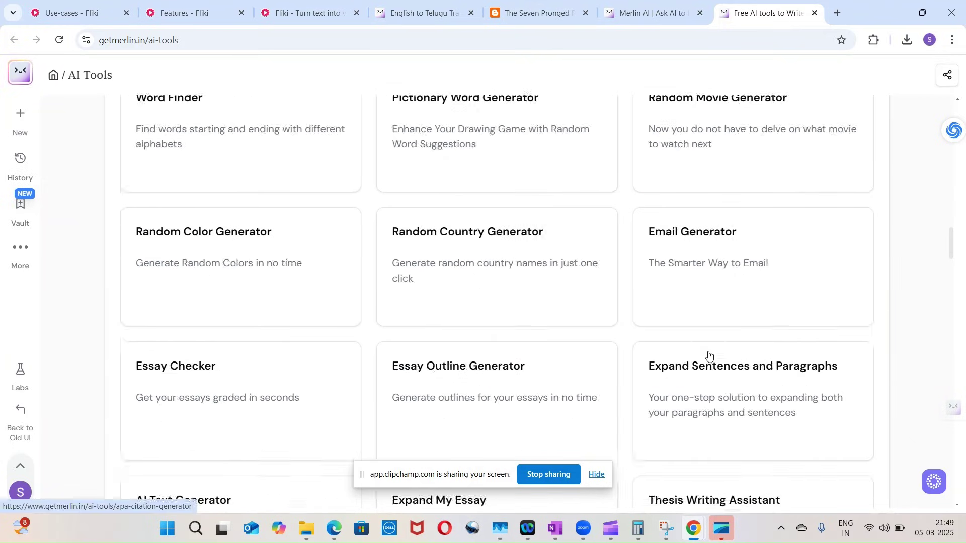
scroll(732, 443, down, 2)
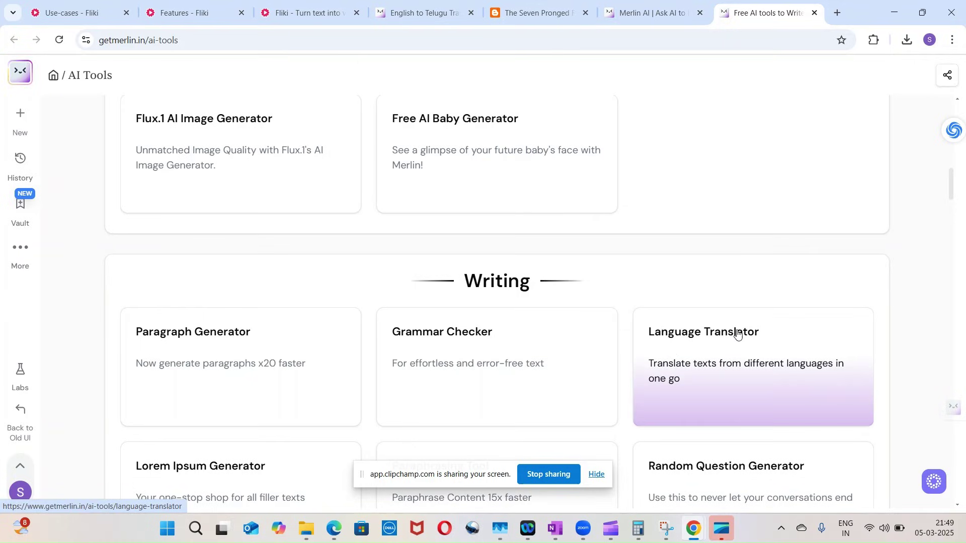
- Read the Seven Pronged Framework post's opening and Kautilya passage, then go back to Merlin
click(523, 14)
scroll(562, 272, down, 2)
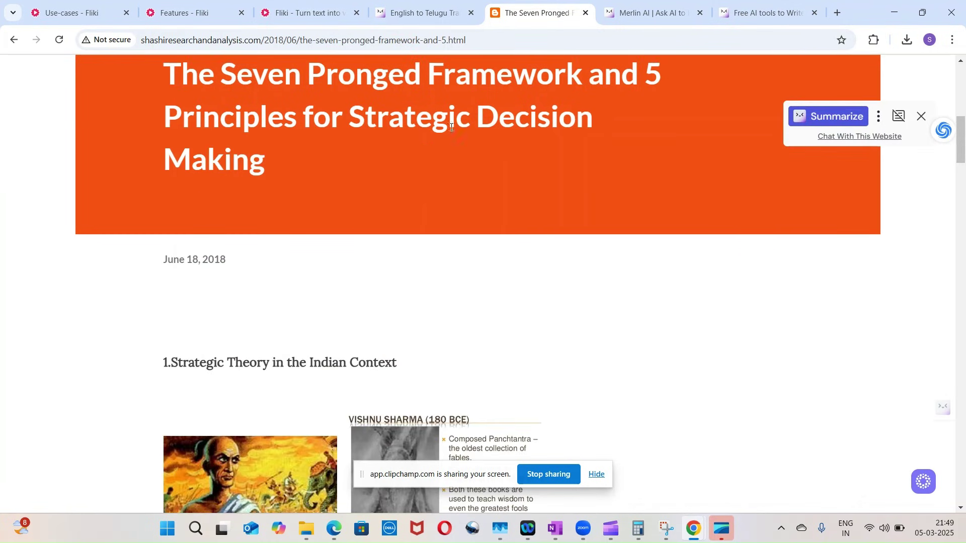
scroll(607, 215, down, 8)
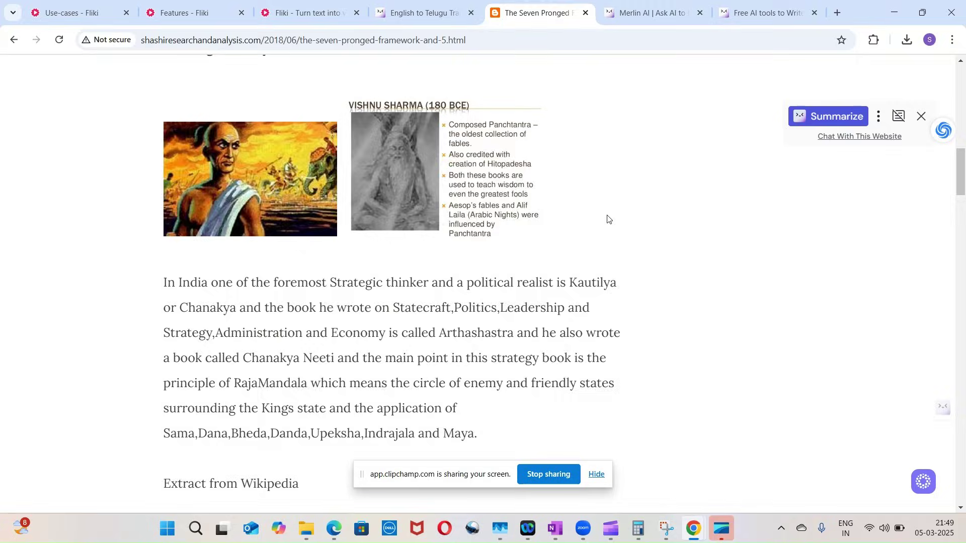
click(644, 19)
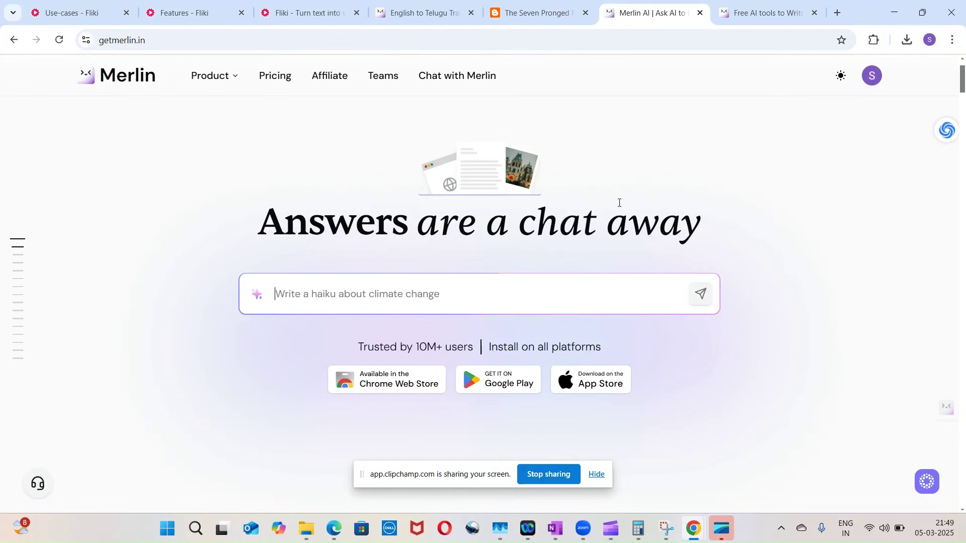
- Read the Telugu translation of 'The Kshatriyas Way' down to its last paragraph
click(407, 14)
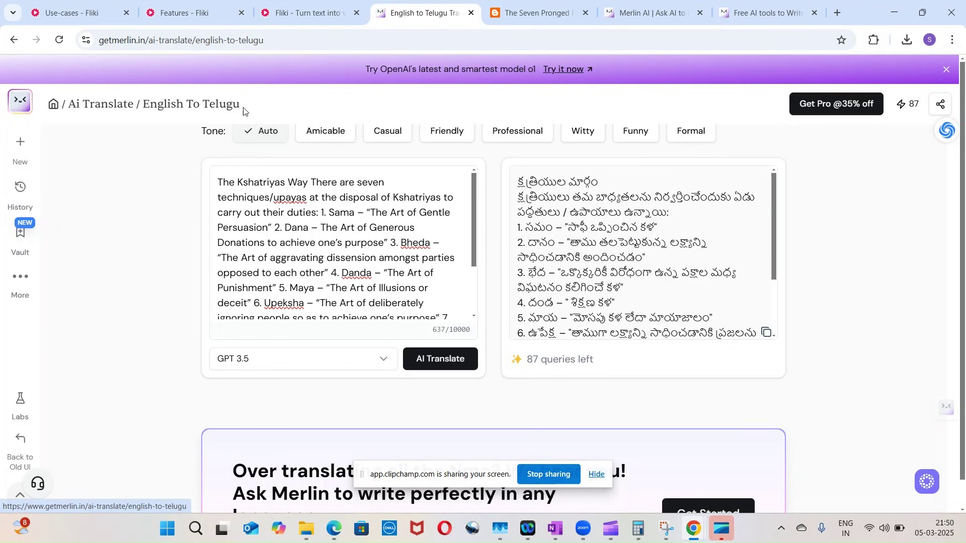
scroll(587, 301, down, 3)
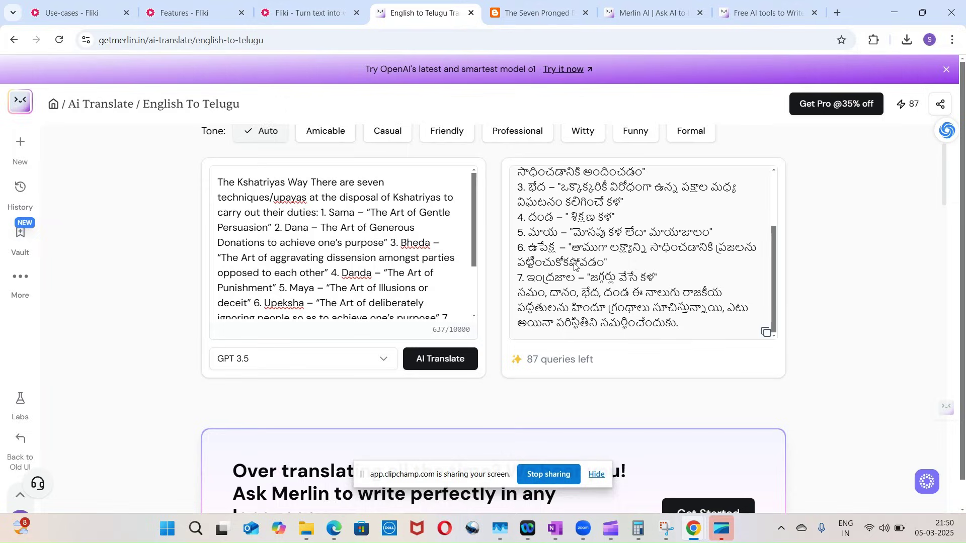
- Browse Fliki's Use-cases page from Content Creation down to the Localization and Translation card
click(70, 16)
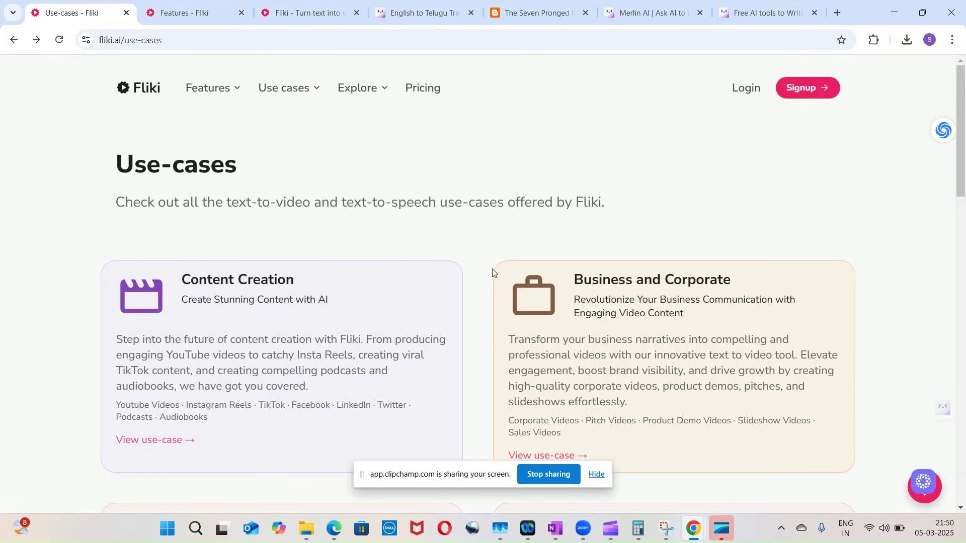
mouse_move(237, 93)
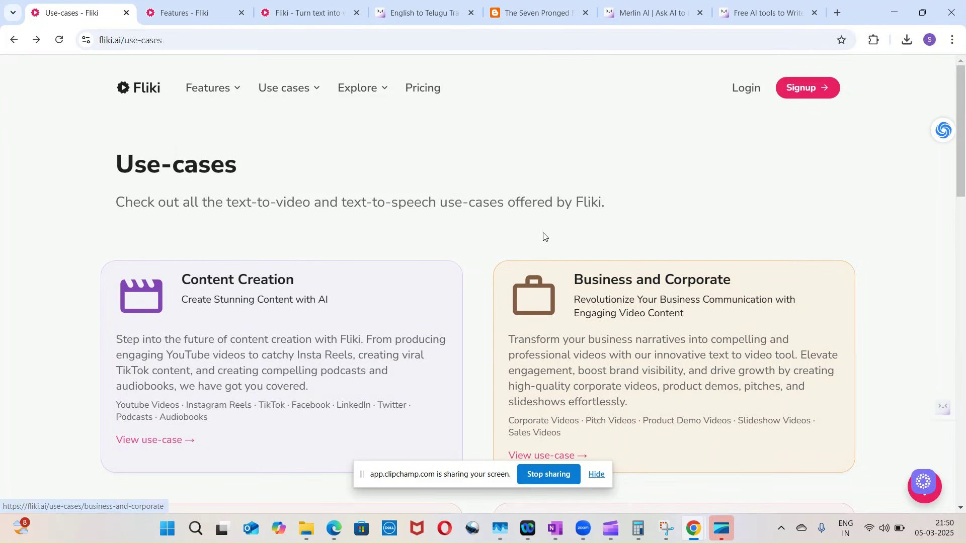
scroll(565, 247, down, 1)
scroll(666, 250, down, 6)
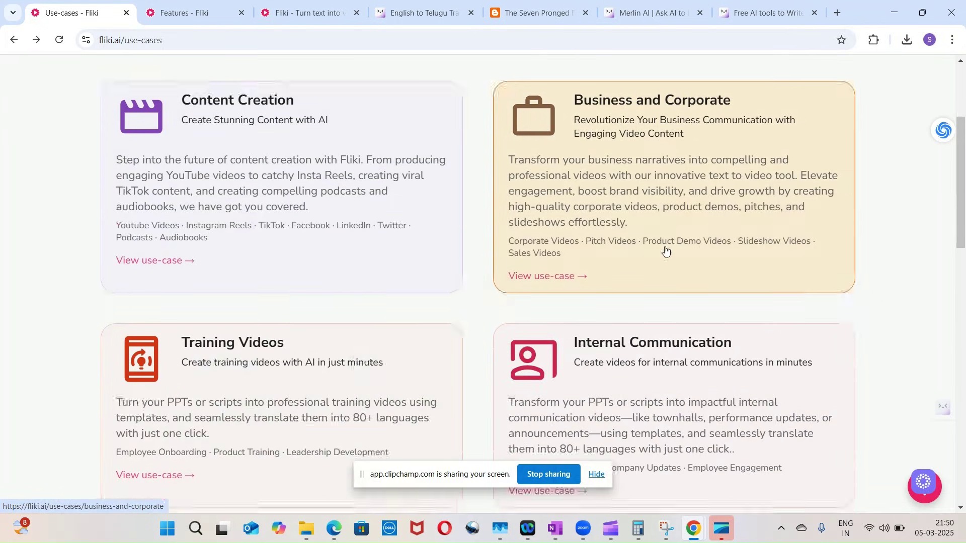
scroll(689, 266, down, 2)
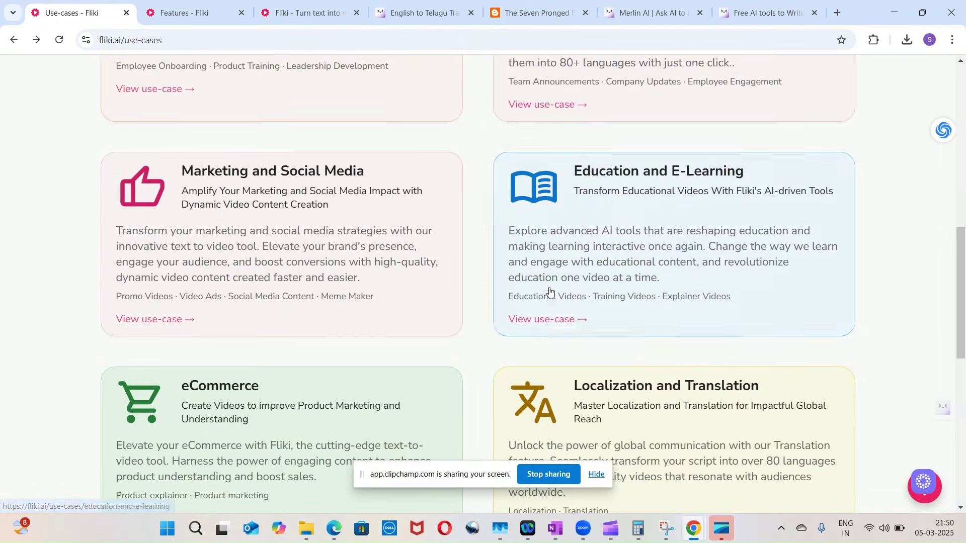
scroll(715, 337, down, 1)
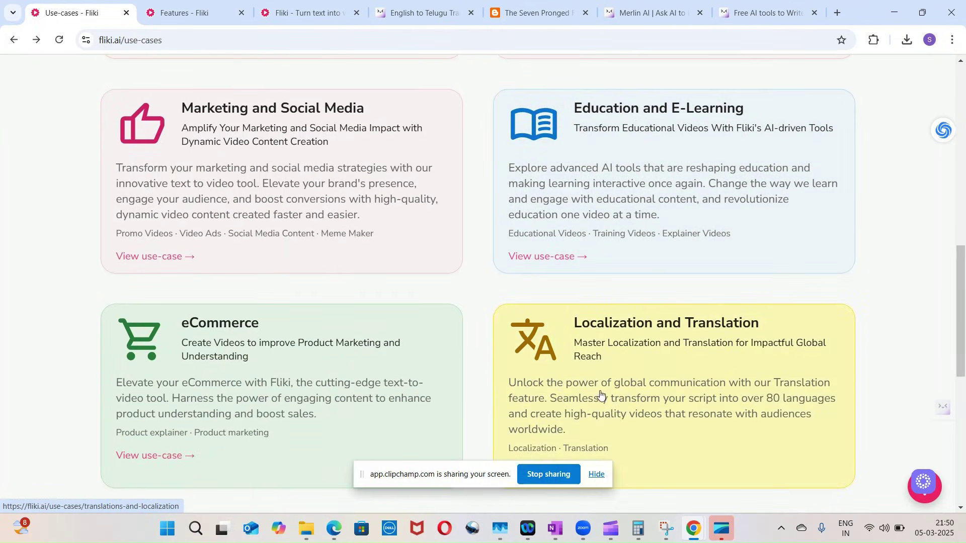
- Load the Telugu video project in Fliki's editor, with Telugu-titled scenes and a 00:54 preview
click(194, 14)
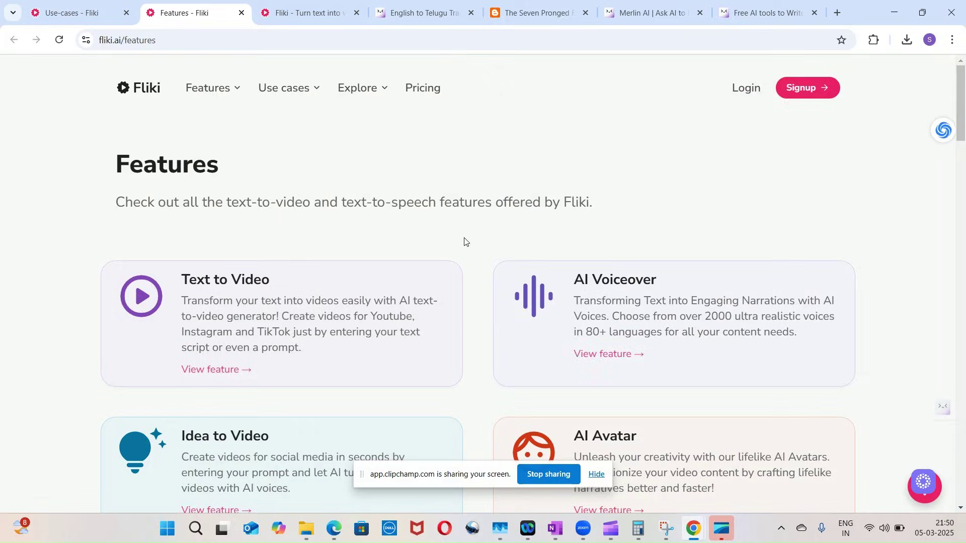
scroll(569, 276, down, 3)
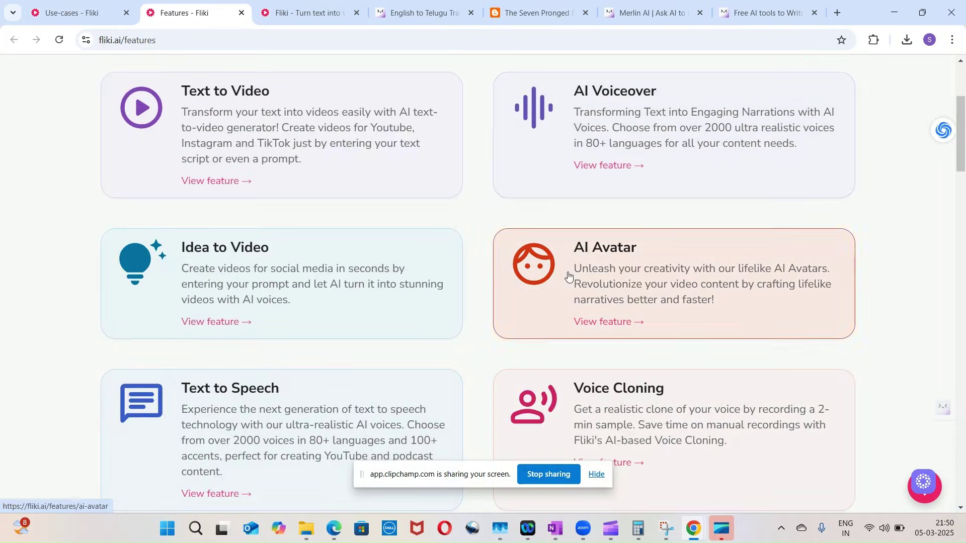
click(302, 14)
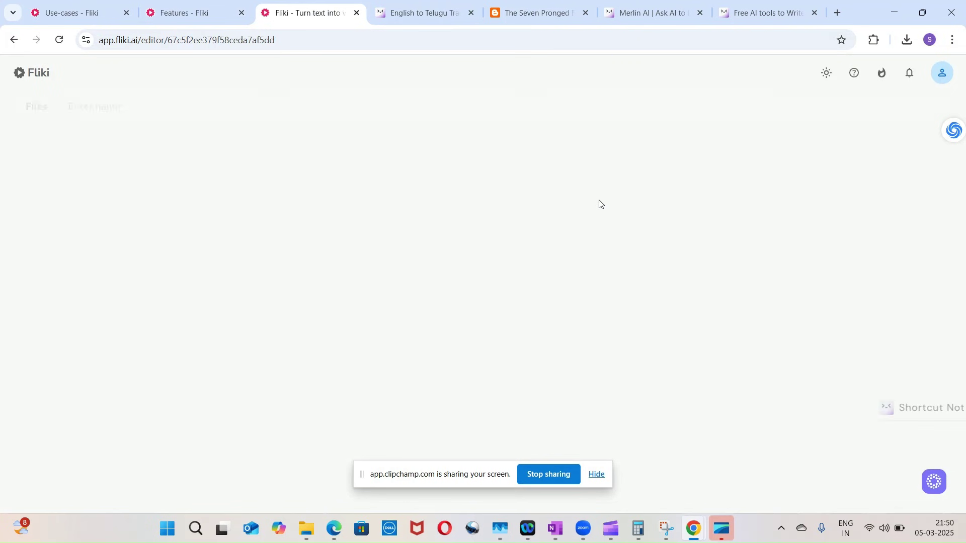
click(422, 13)
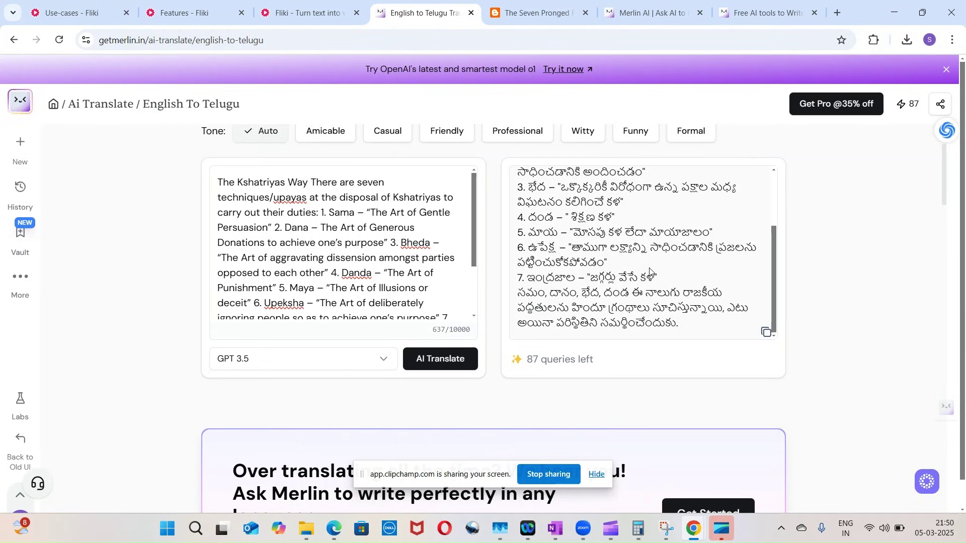
click(284, 14)
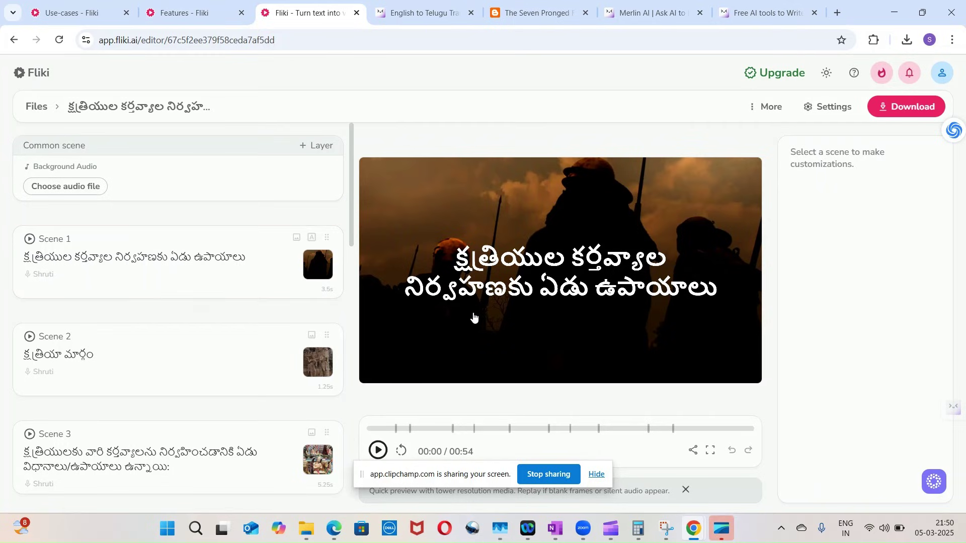
- Look over Fliki's feature cards, then return to Merlin's English to Telugu translation
click(177, 15)
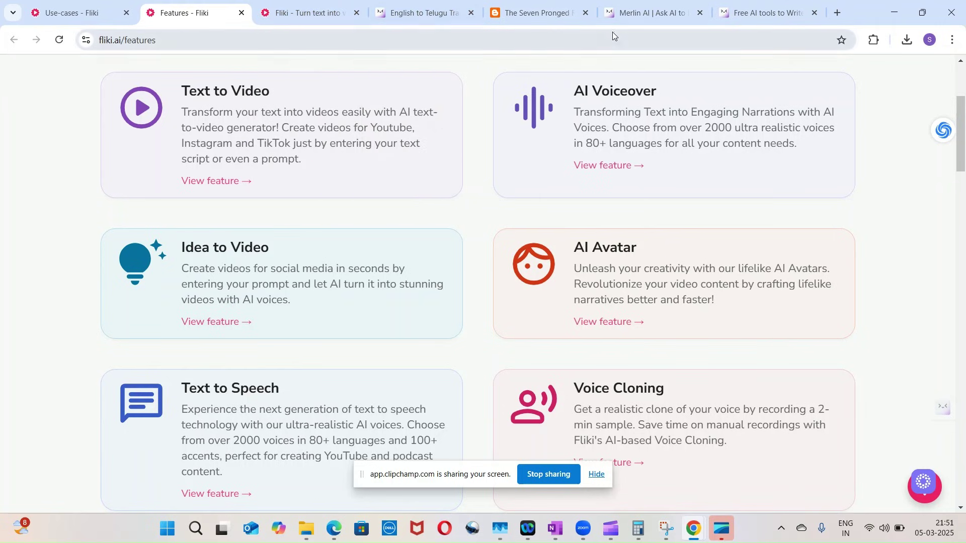
click(442, 23)
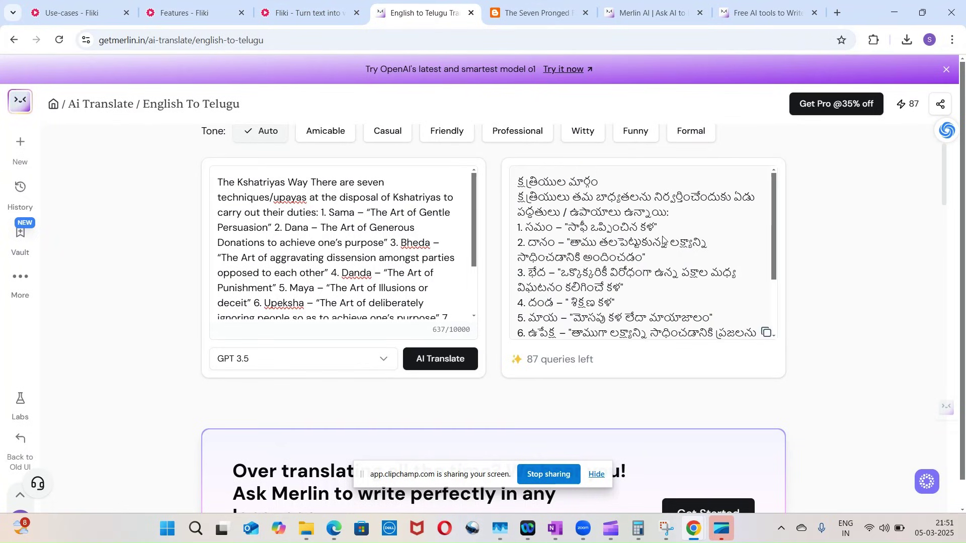
scroll(815, 260, up, 2)
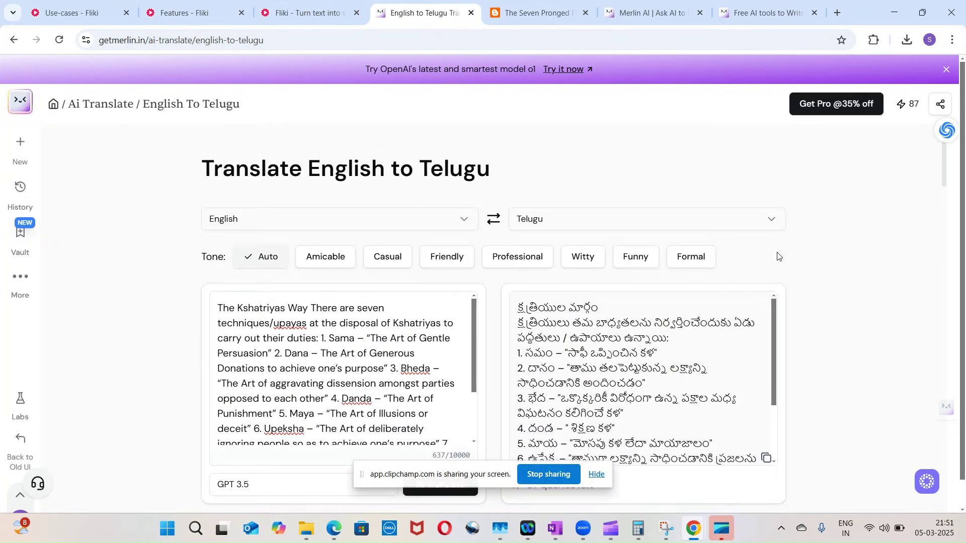
click(774, 221)
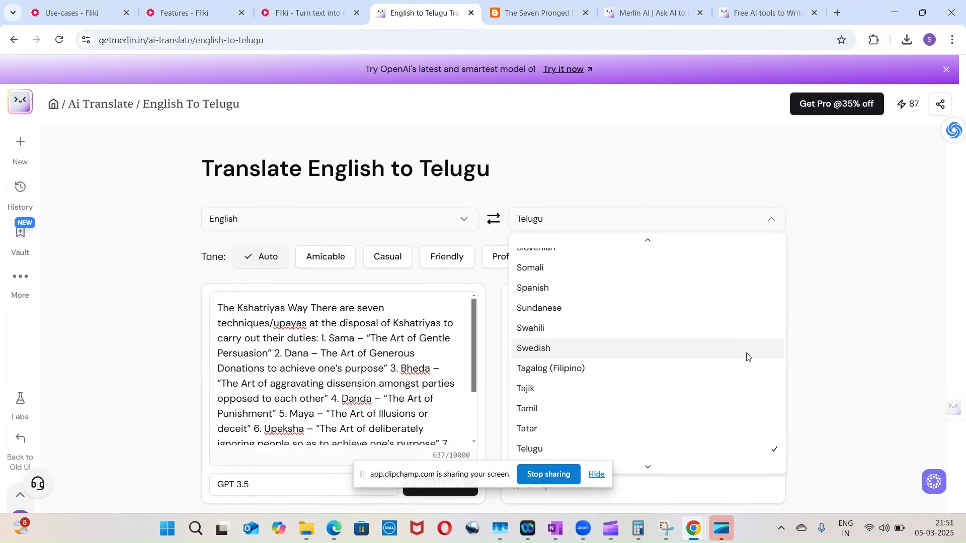
scroll(747, 357, down, 4)
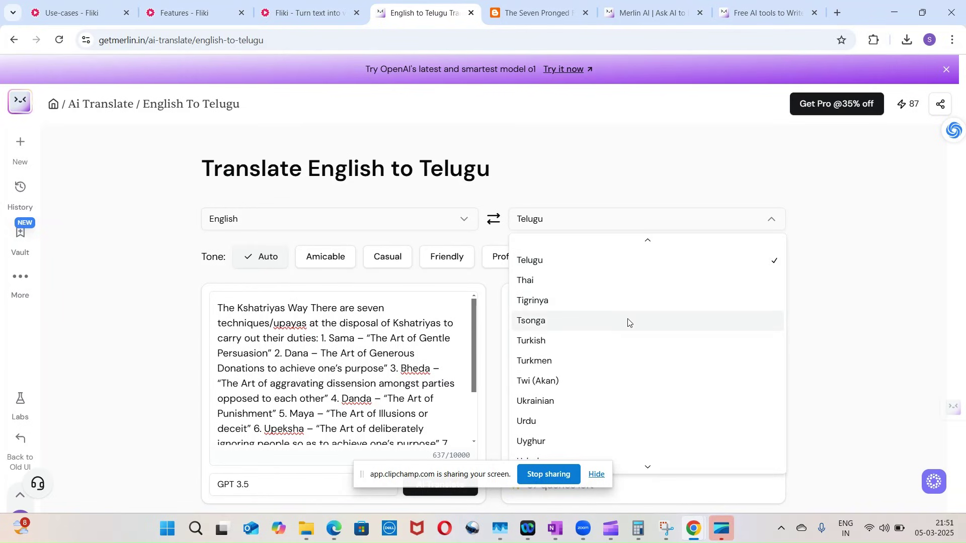
scroll(629, 321, up, 3)
scroll(628, 321, up, 10)
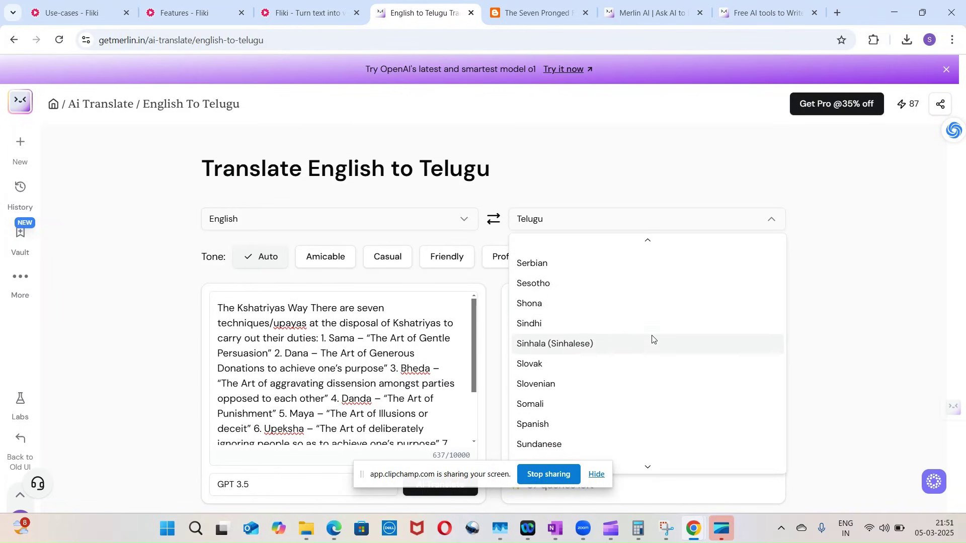
scroll(688, 351, up, 8)
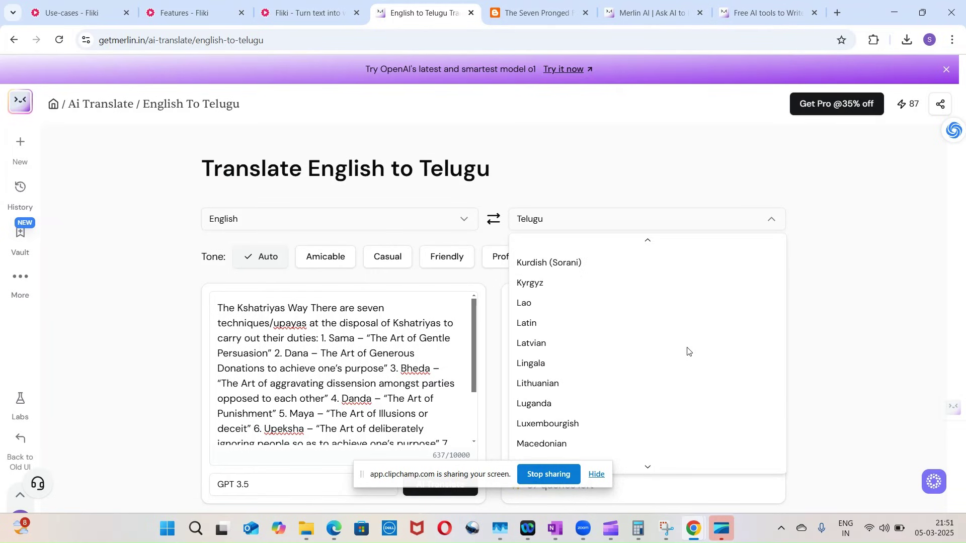
scroll(688, 351, up, 3)
scroll(688, 351, up, 2)
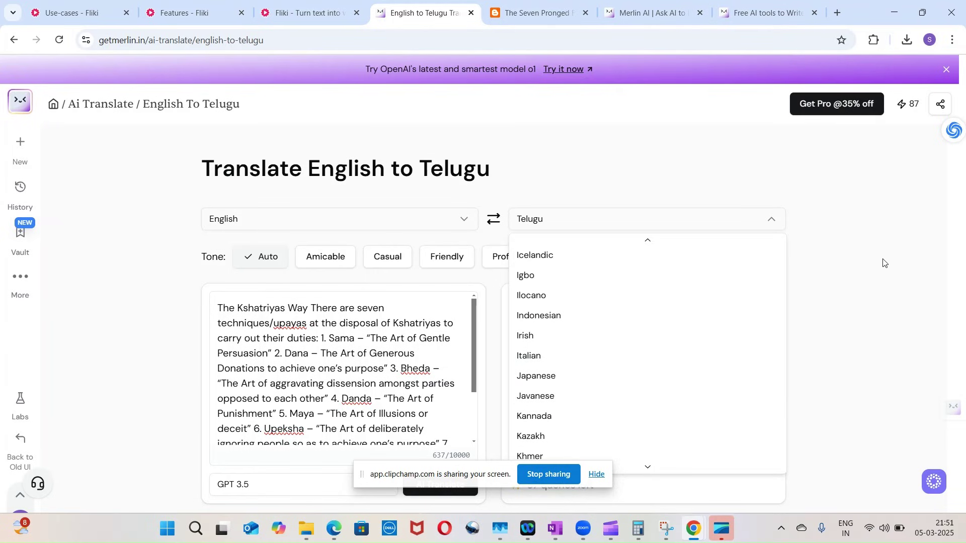
click(653, 197)
- Dismiss the SupportAssist popup and play the Fliki preview for about 3 seconds
click(317, 21)
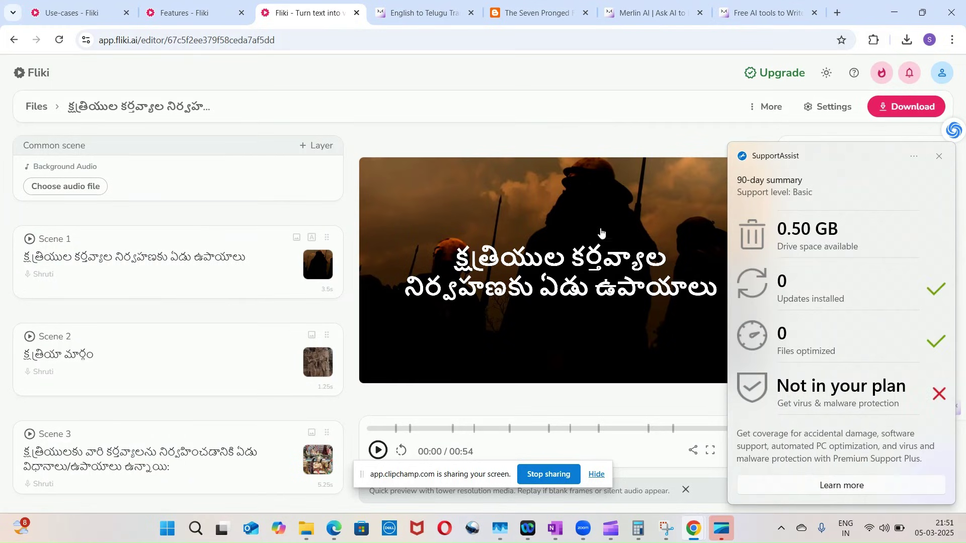
click(940, 158)
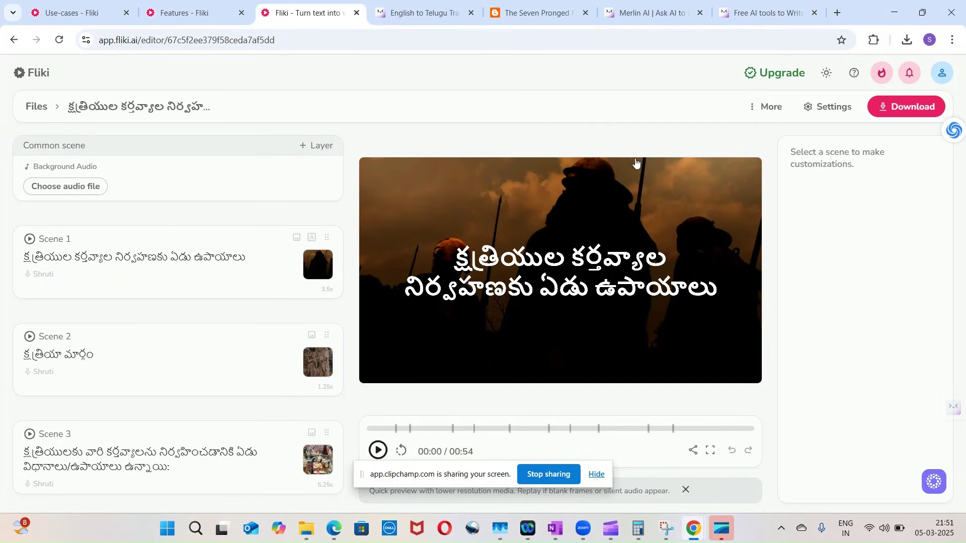
click(378, 452)
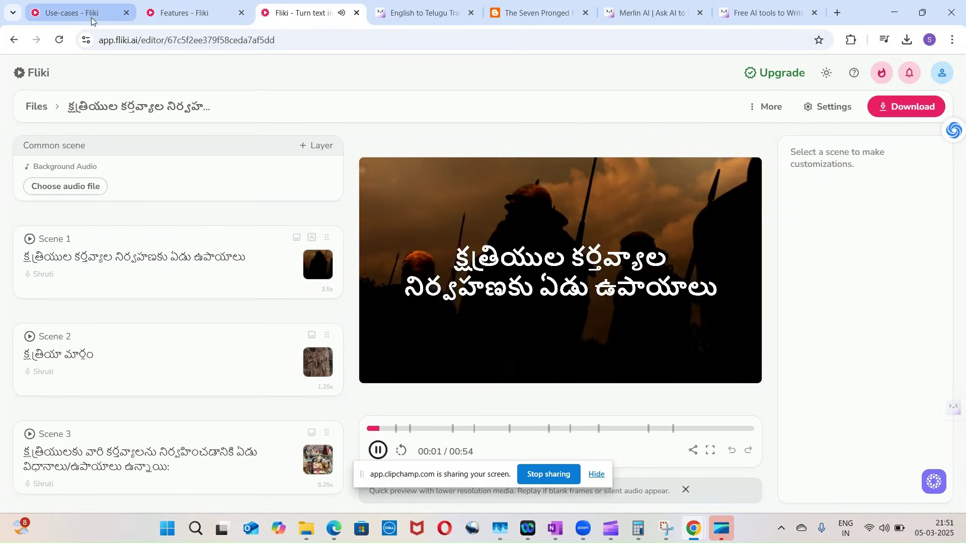
click(379, 451)
- Turn Bluetooth off from the system quick settings
click(881, 533)
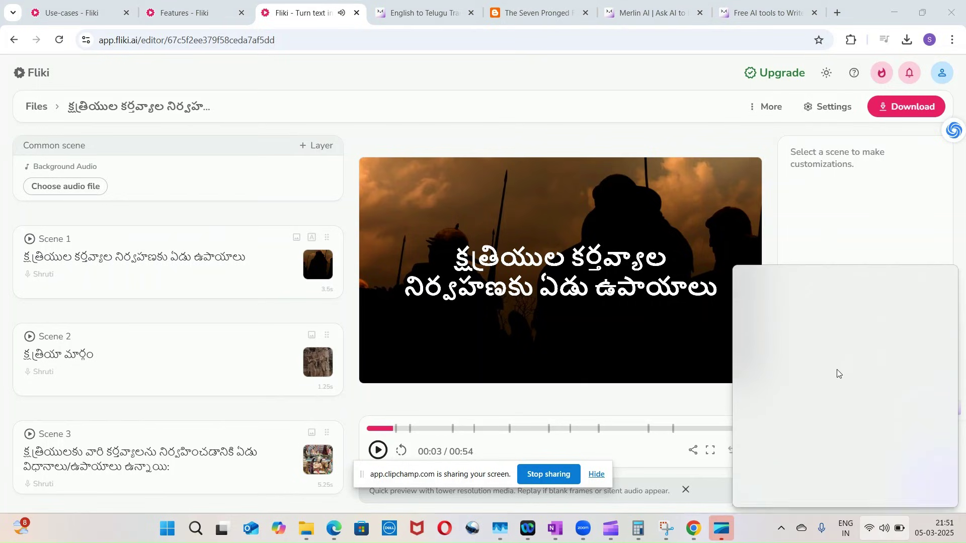
click(860, 293)
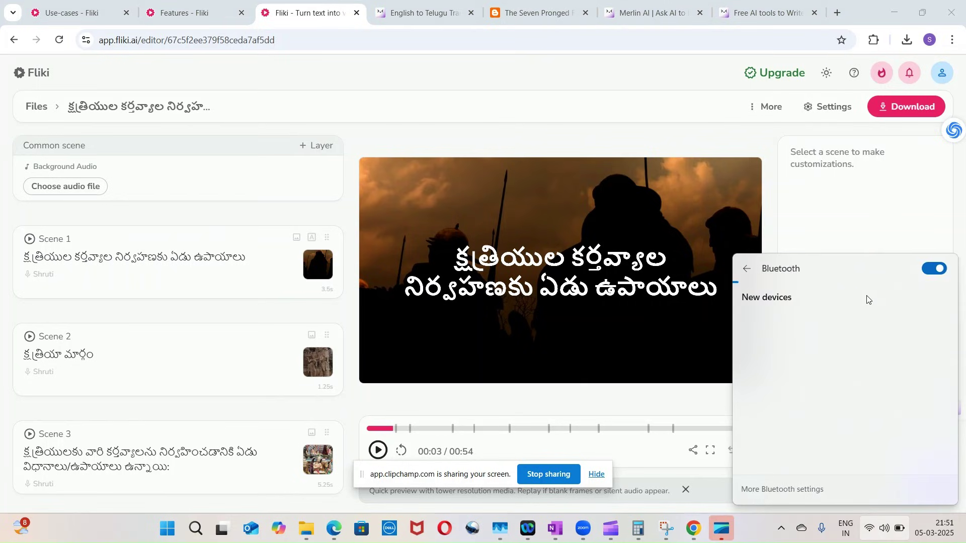
click(935, 268)
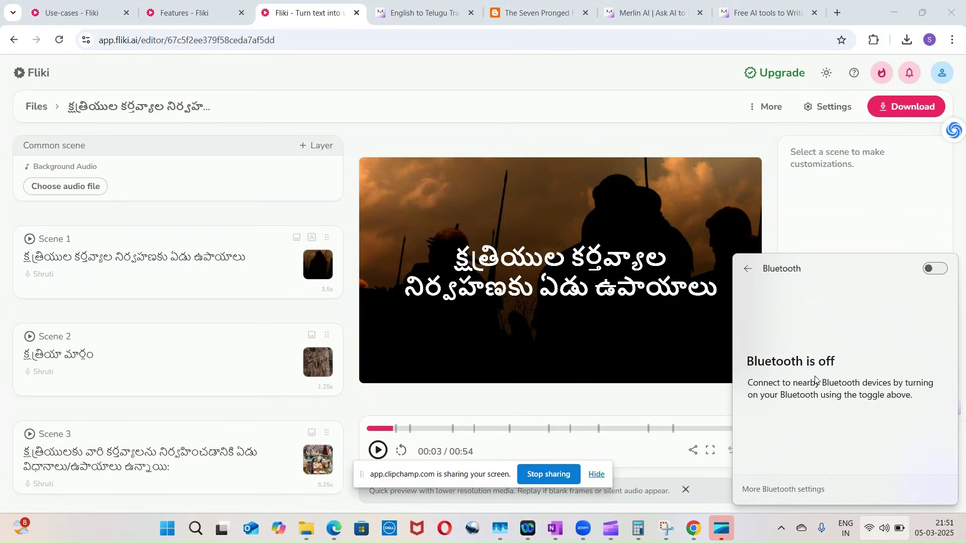
click(762, 530)
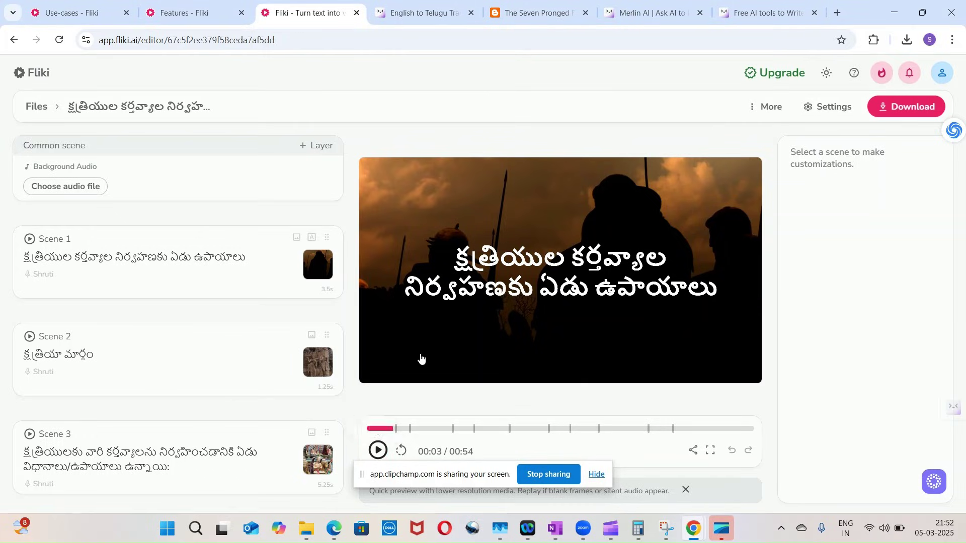
- Rewind the preview to 00:00 and play the Telugu video through its full 54 seconds
click(370, 429)
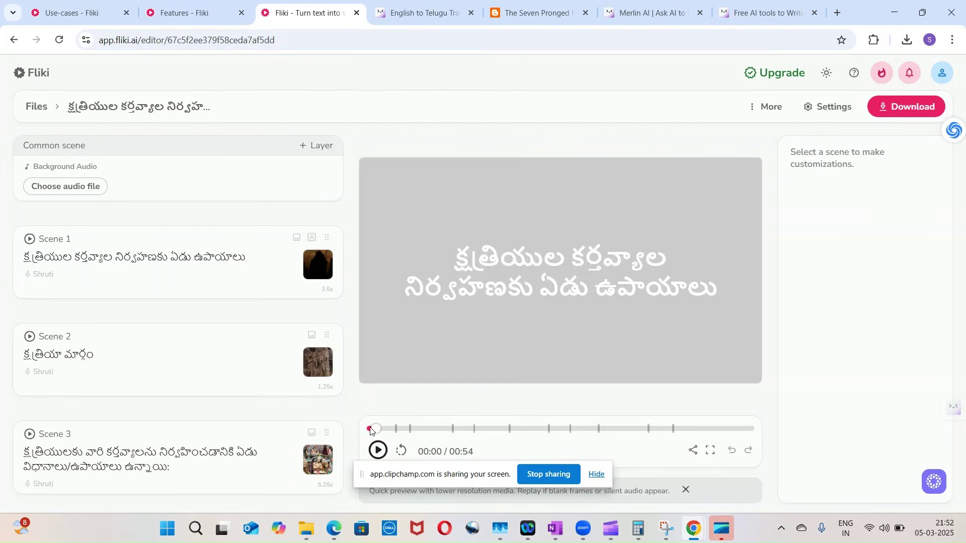
click(379, 450)
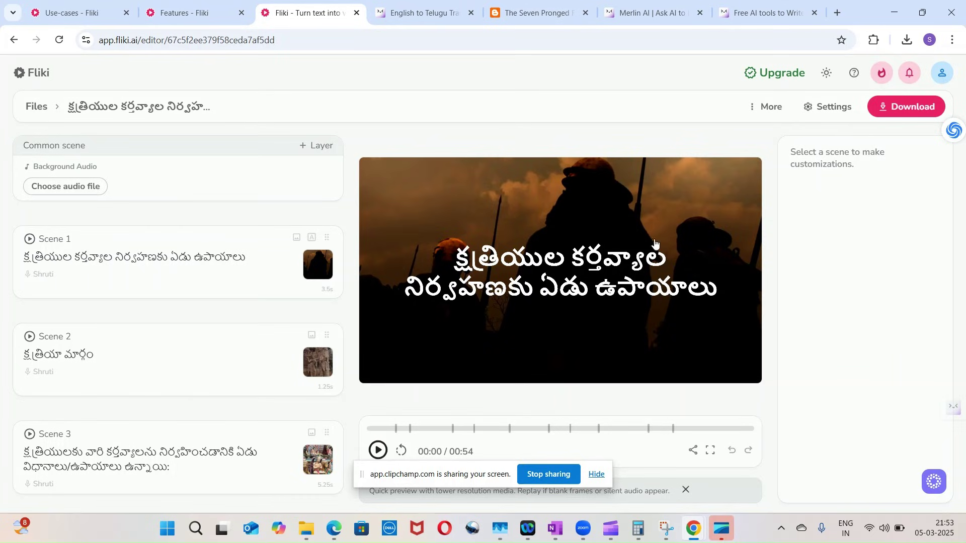
click(531, 19)
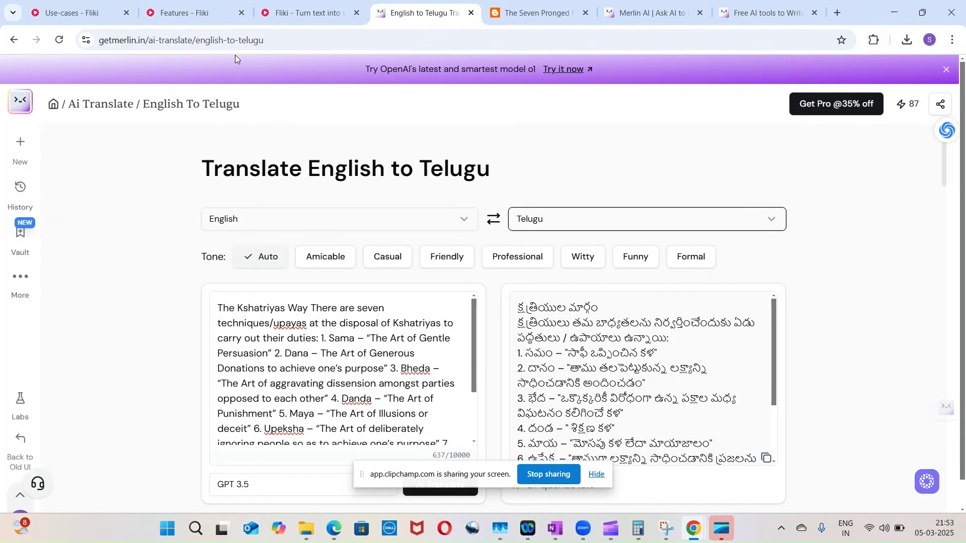
click(183, 21)
click(294, 22)
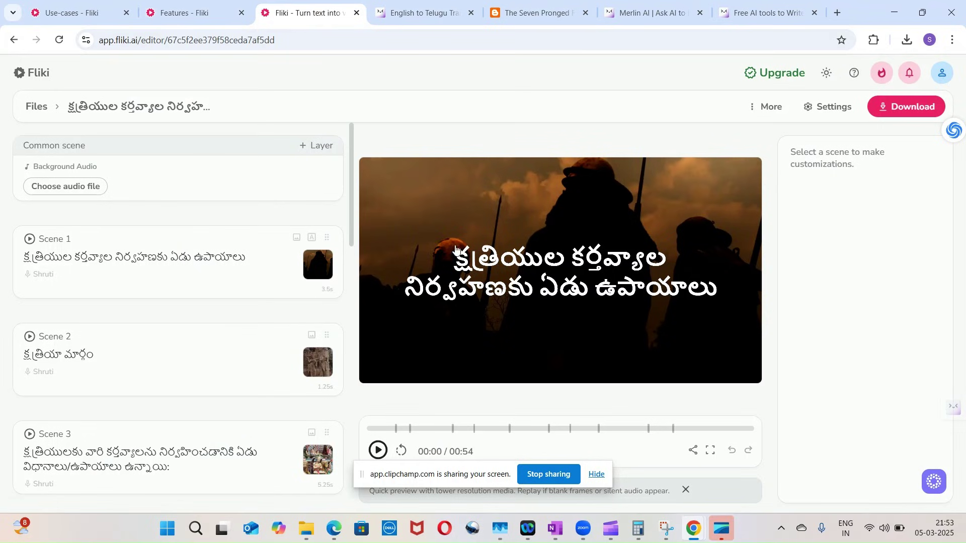